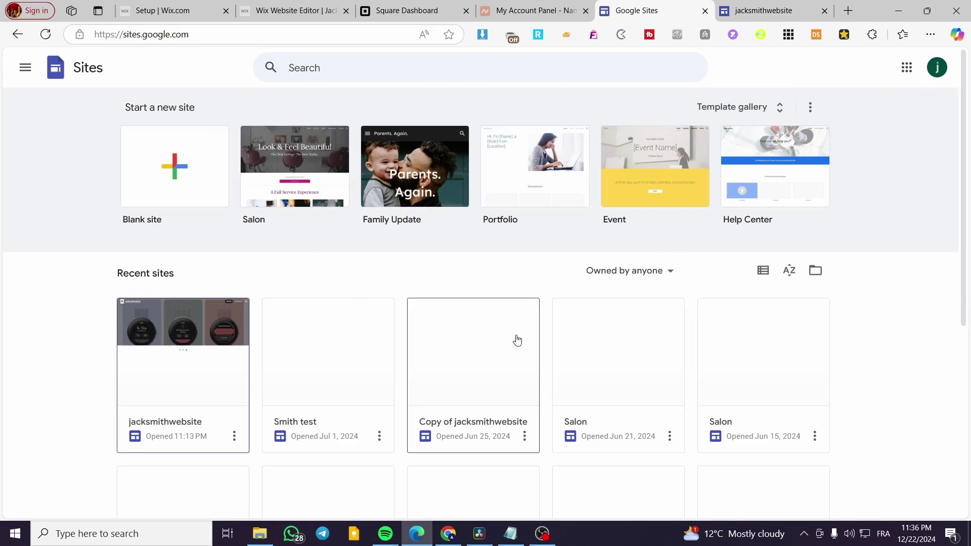
Step: Open the jacksmithwebsite site from Recent sites for editing
scroll(288, 305, "down", 7)
scroll(278, 240, "up", 6)
scroll(275, 245, "up", 1)
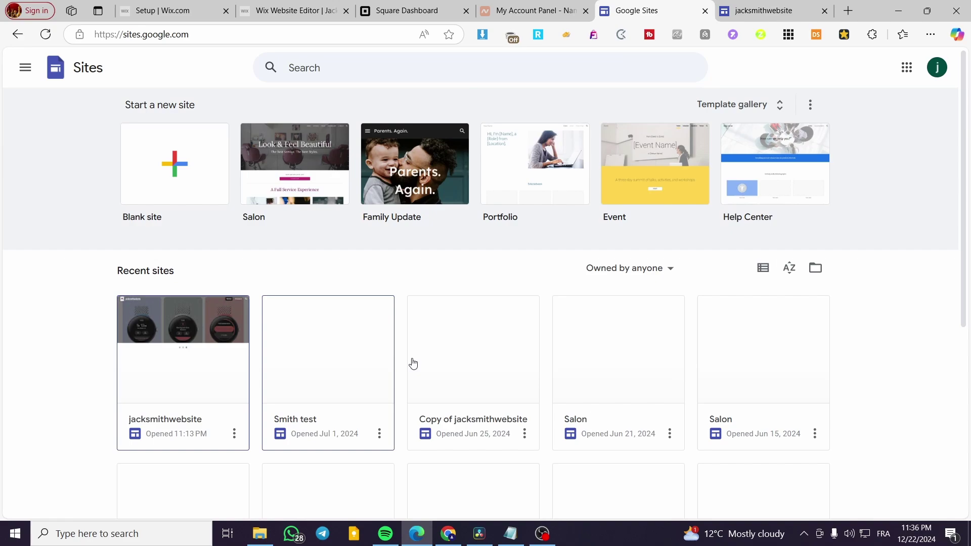
left_click(182, 346)
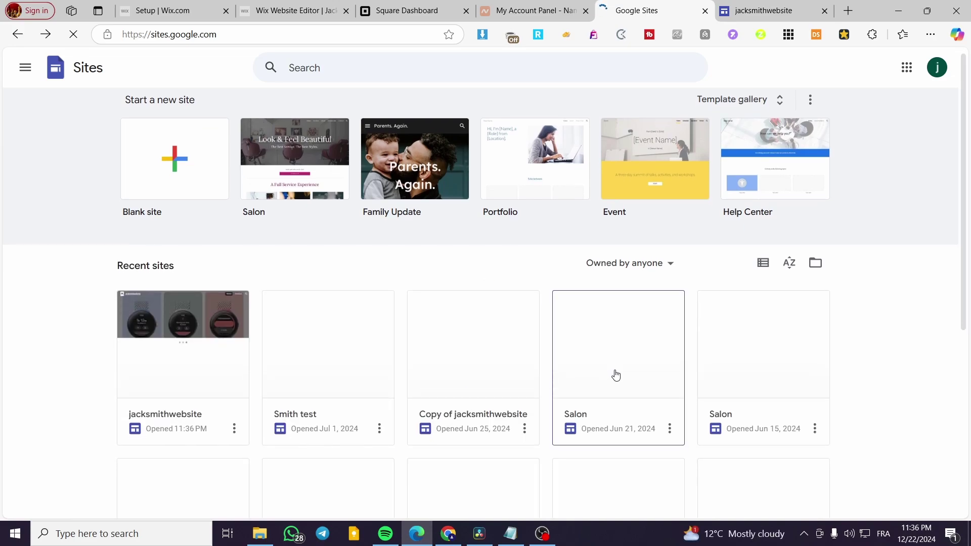
Step: Switch to the Smith test site in the editor and scroll through its page
scroll(611, 372, "down", 5)
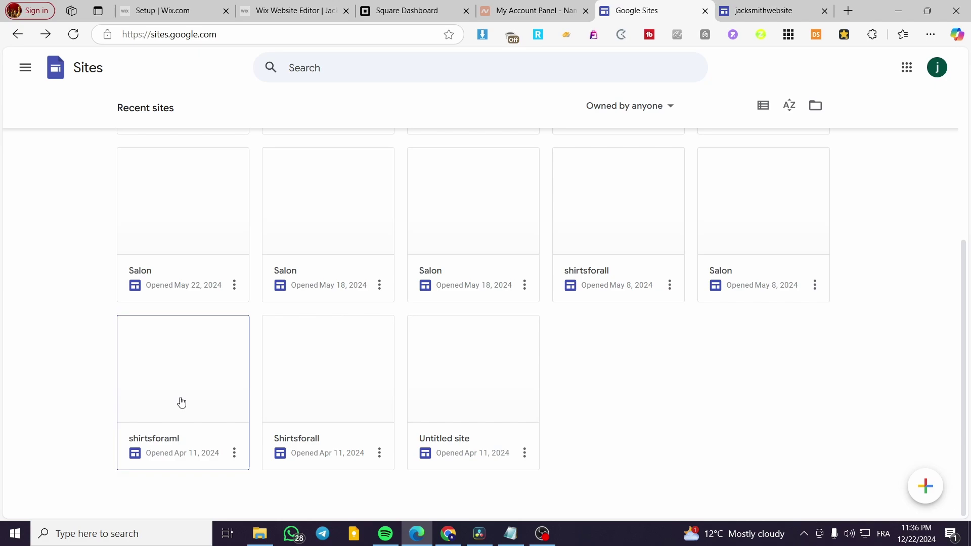
scroll(396, 411, "up", 4)
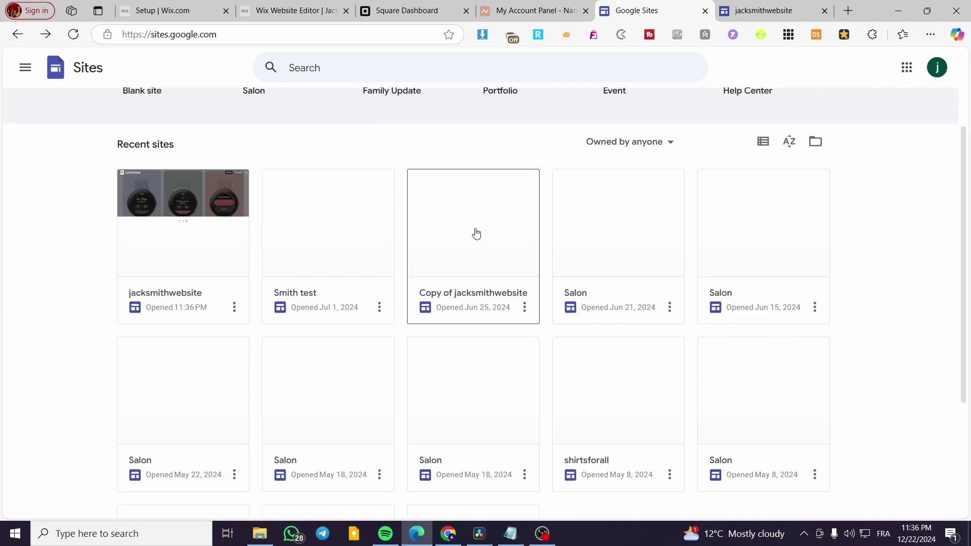
left_click(489, 290)
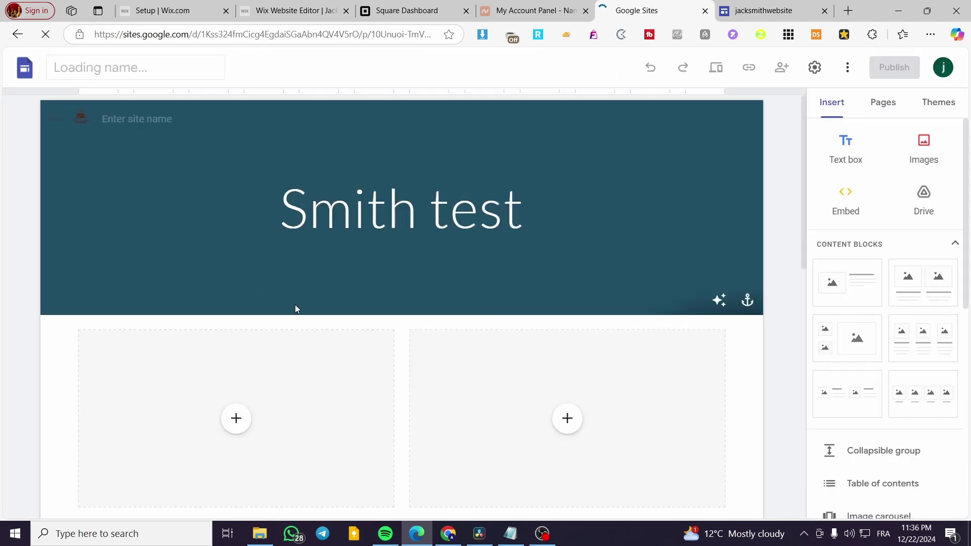
scroll(612, 301, "down", 12)
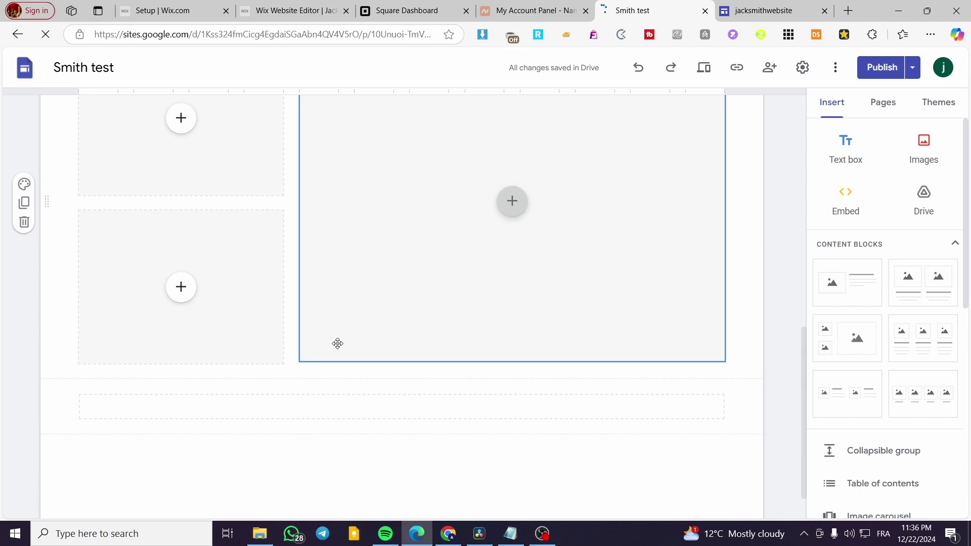
scroll(325, 427, "up", 12)
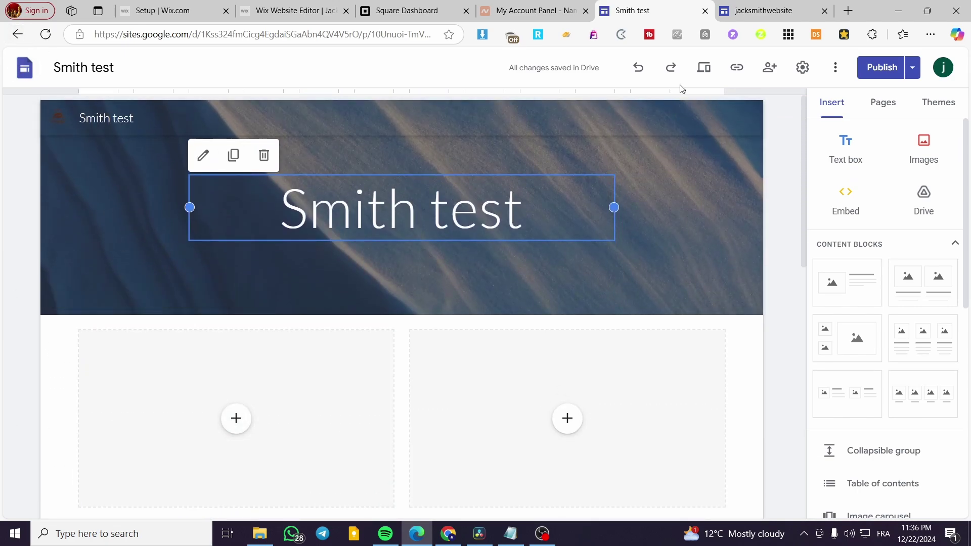
left_click(523, 5)
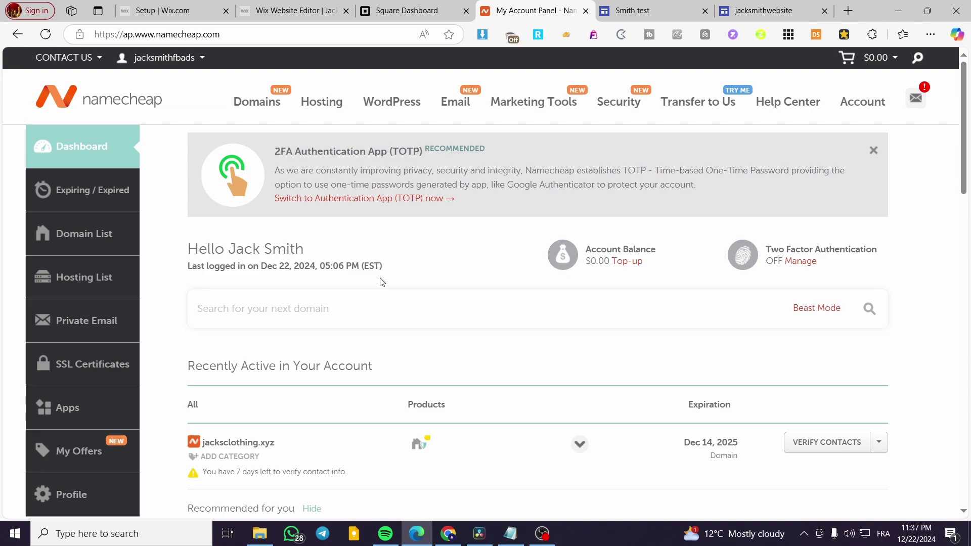
left_click(632, 11)
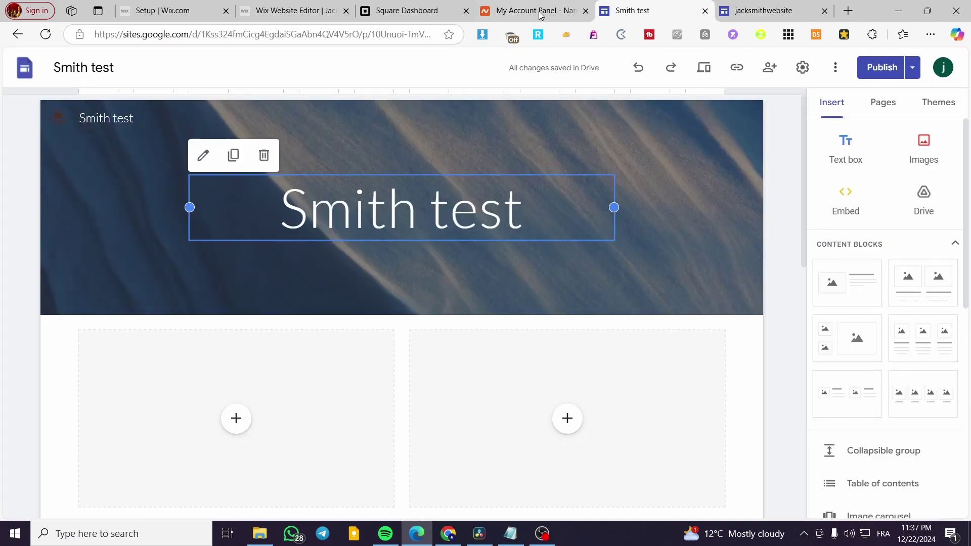
Step: Close the duplicate jacksmithwebsite tab, reopen it from Sites home, then go to Namecheap
left_click(16, 33)
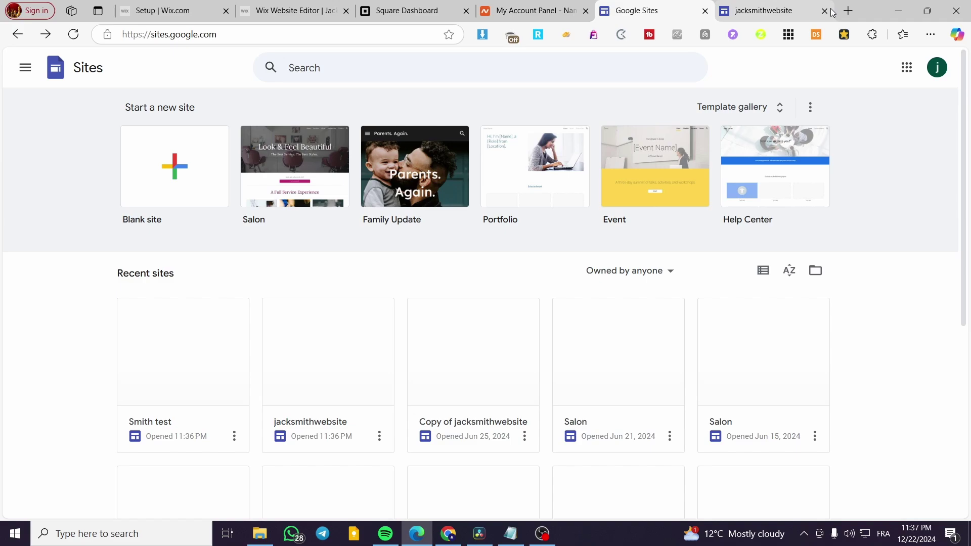
left_click(831, 12)
left_click(824, 11)
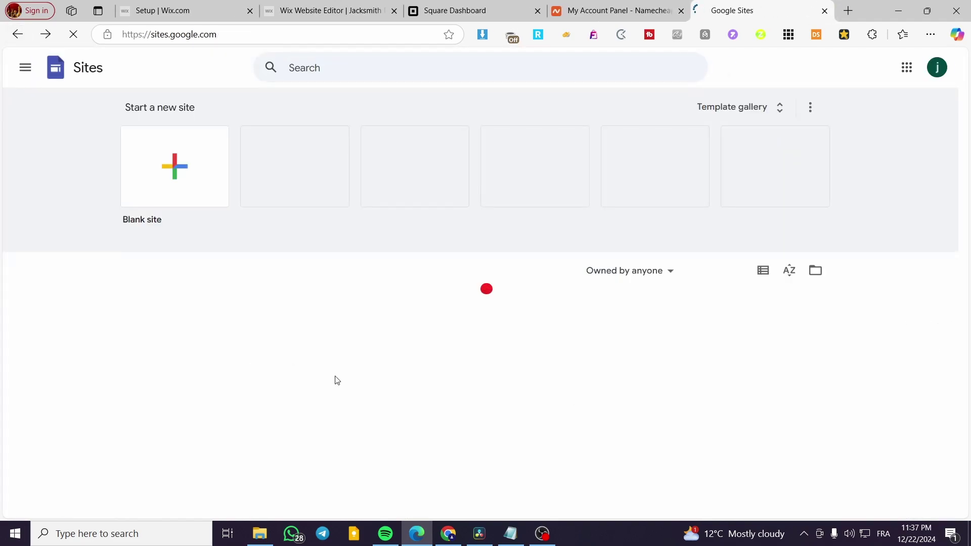
left_click(326, 349)
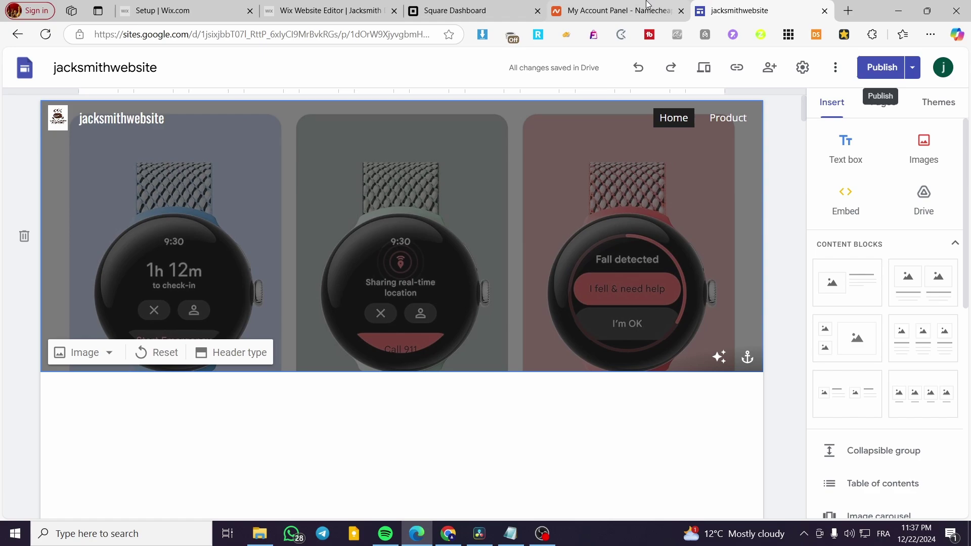
left_click(632, 10)
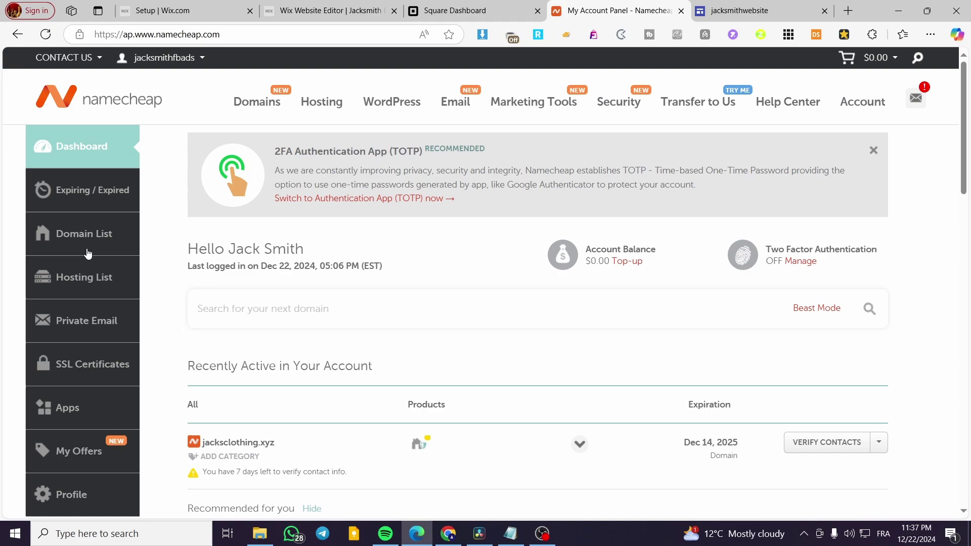
Step: Manage jacksclothing.xyz from Namecheap's Domain List and view its Advanced DNS host records
left_click(69, 248)
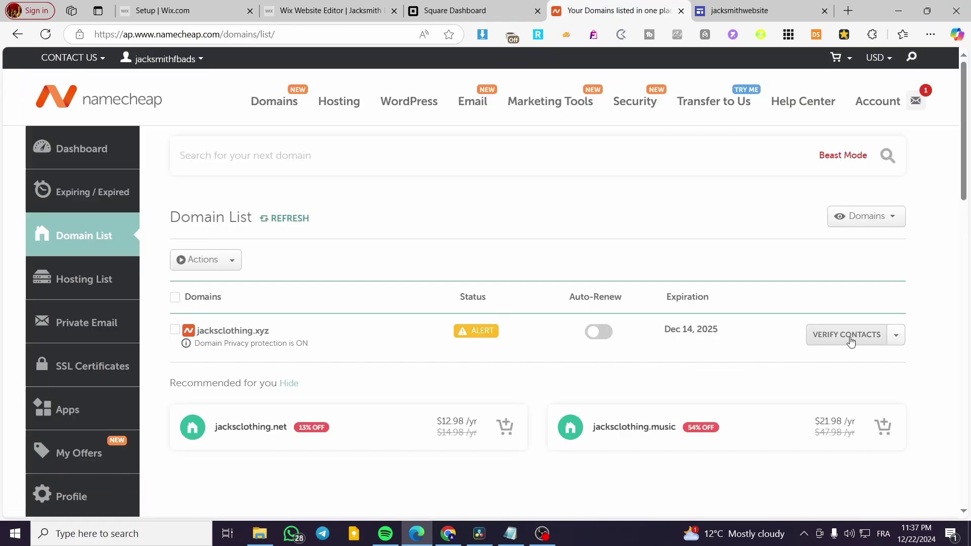
left_click(895, 335)
left_click(839, 355)
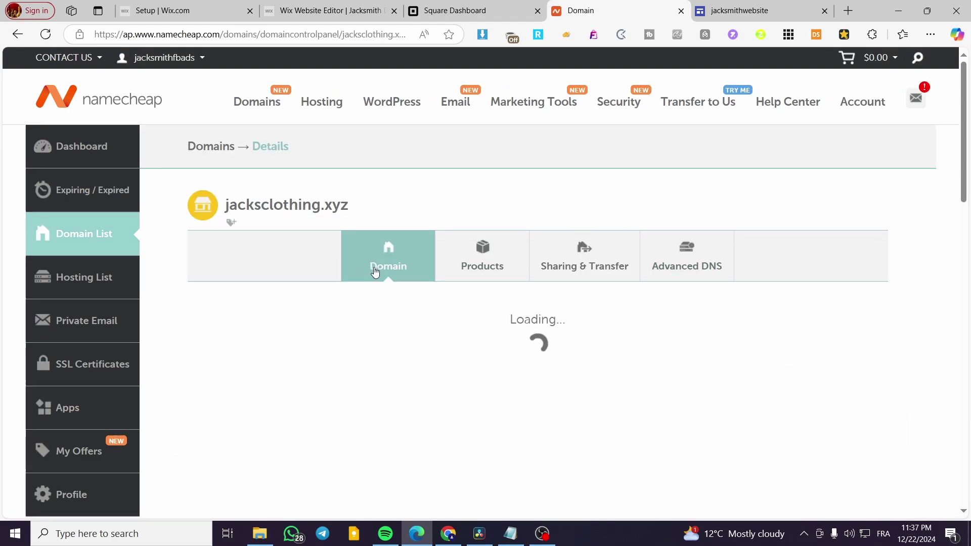
scroll(368, 265, "down", 4)
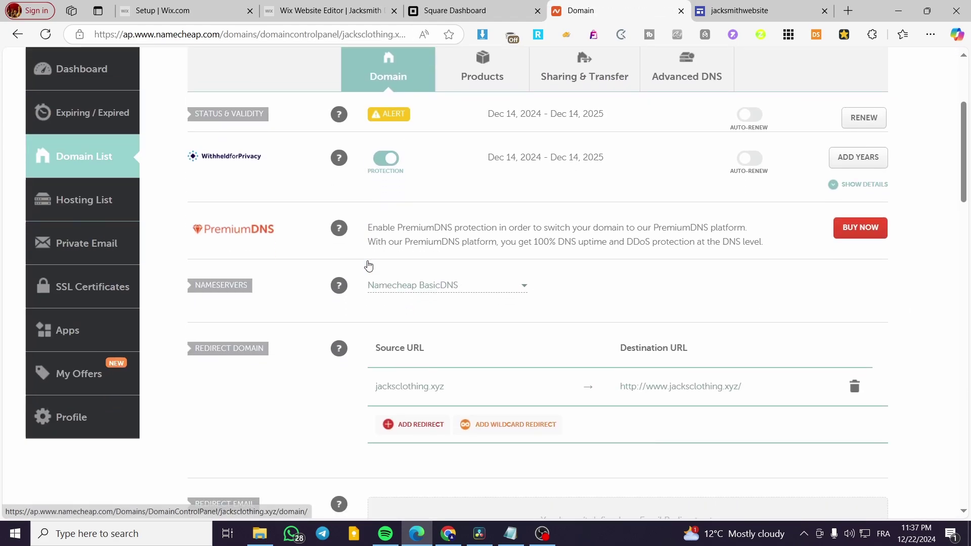
scroll(368, 265, "down", 2)
scroll(368, 265, "down", 4)
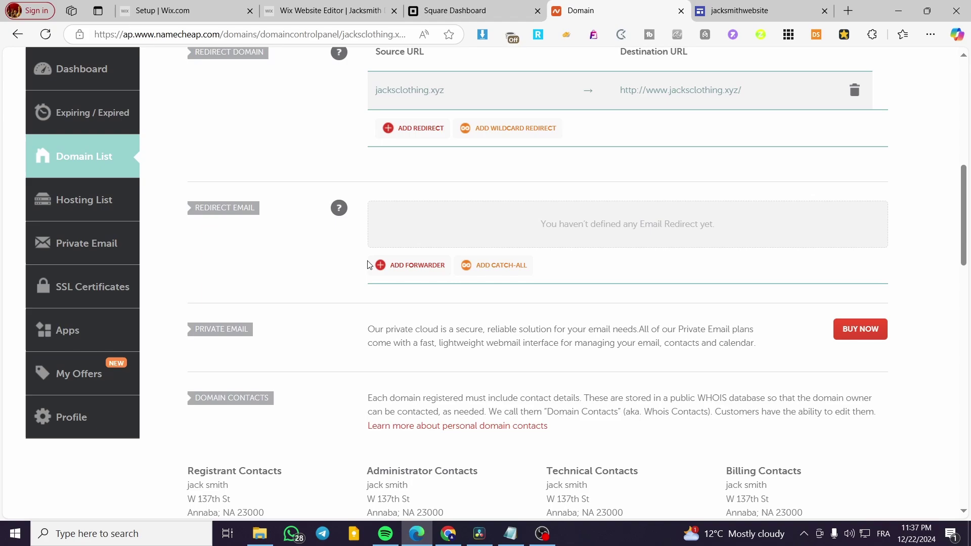
scroll(369, 265, "up", 8)
scroll(368, 265, "up", 3)
left_click(704, 273)
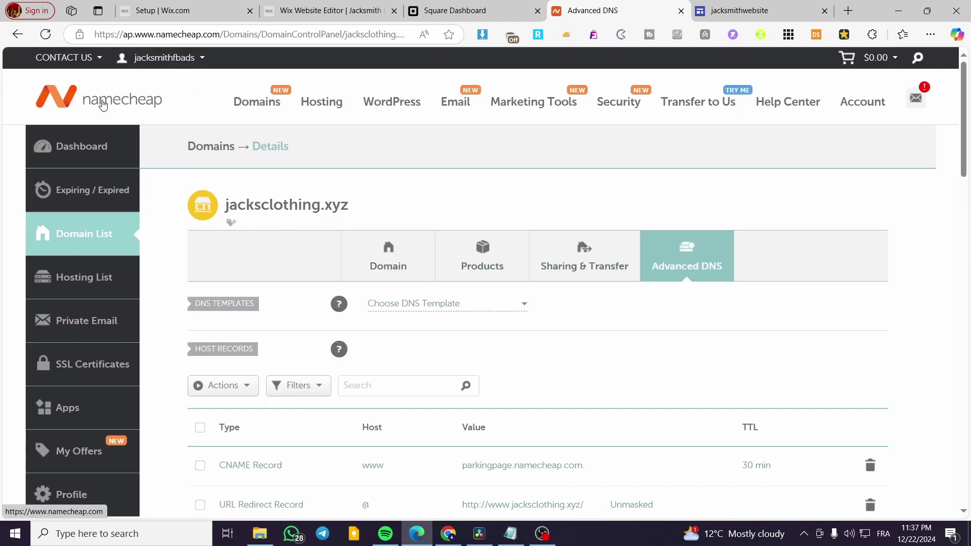
scroll(723, 259, "down", 1)
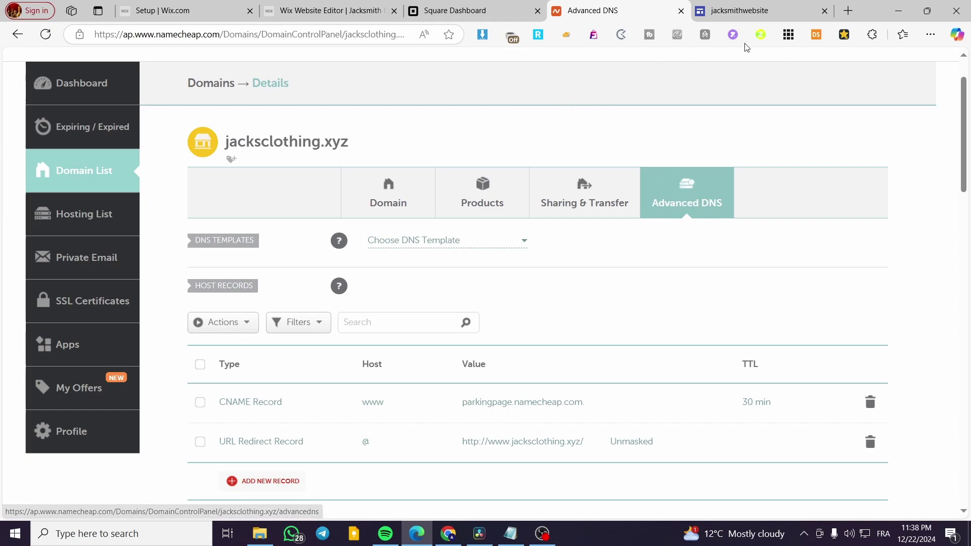
Step: Open jacksmithwebsite's Publish settings to see its web address and Custom domain section
left_click(766, 9)
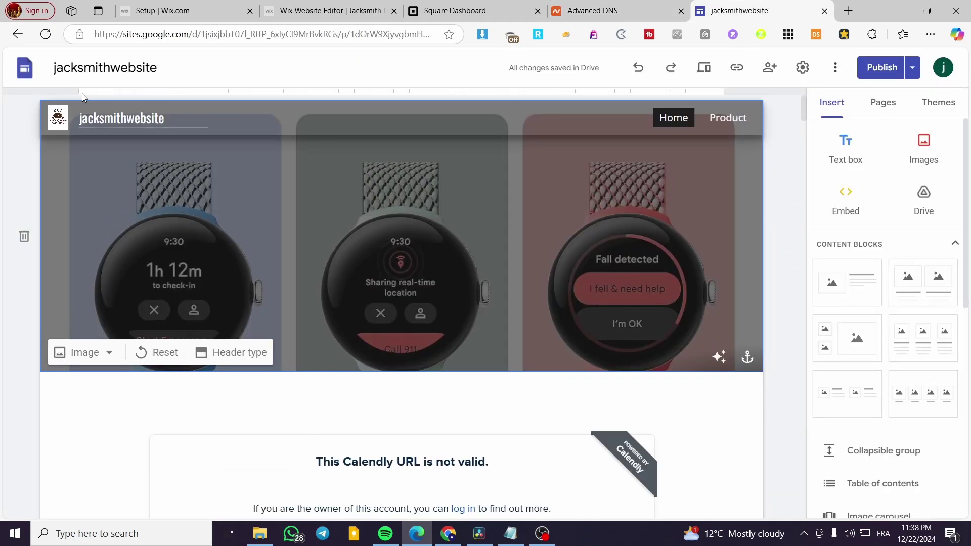
left_click(908, 73)
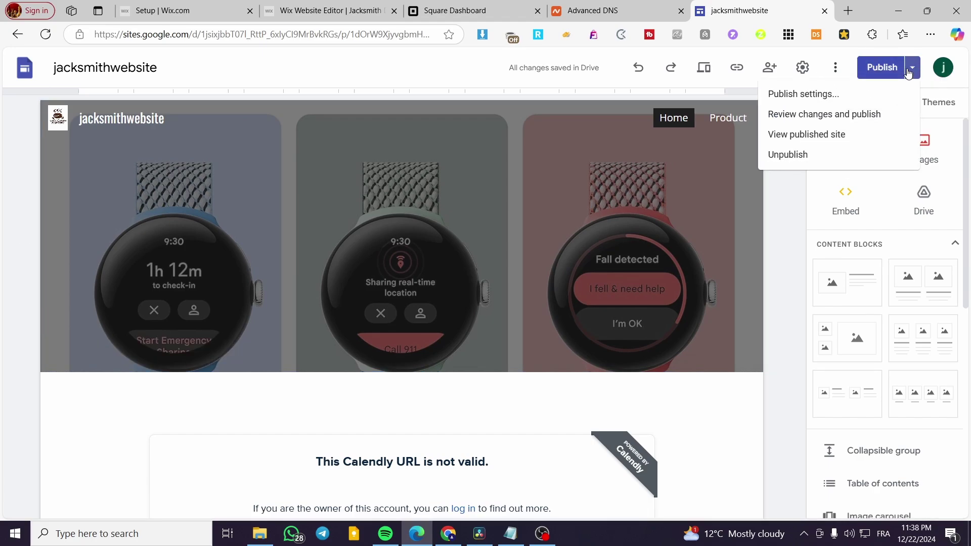
left_click(787, 98)
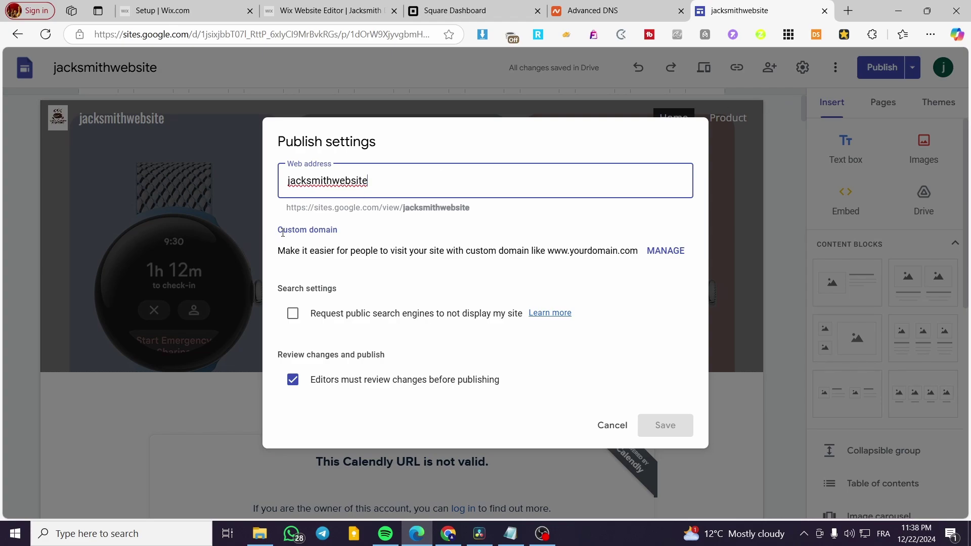
left_click_drag(277, 233, 341, 232)
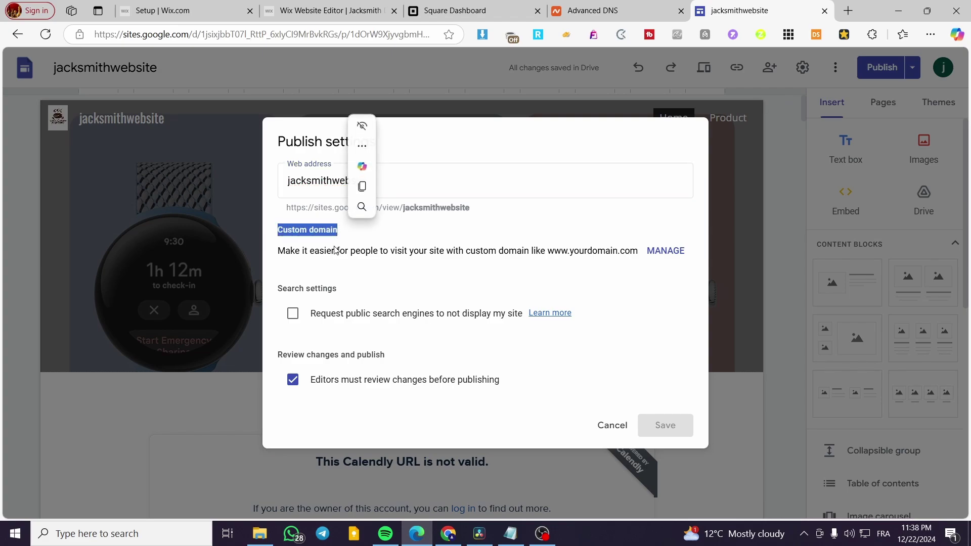
left_click(302, 254)
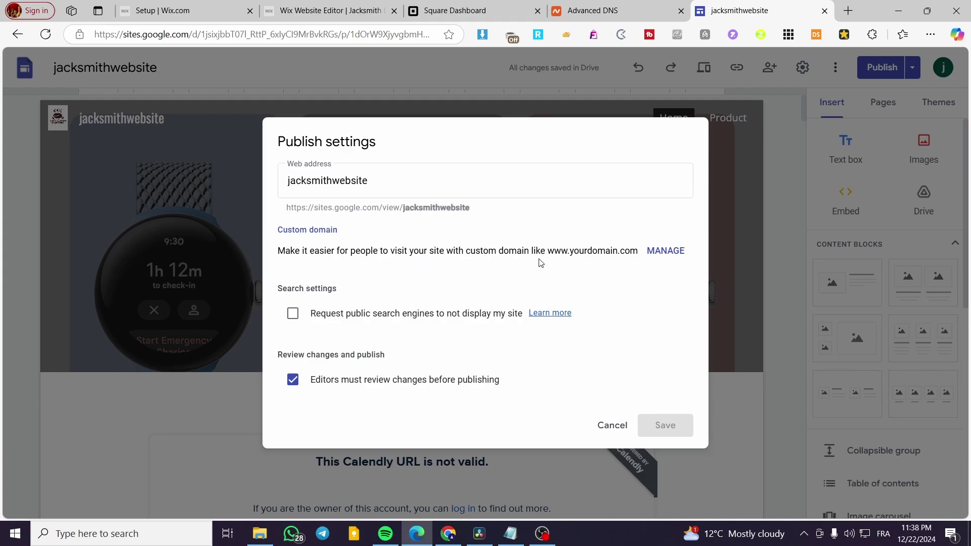
Step: Start custom domain setup for jacksmithwebsite, then return to Namecheap's Advanced DNS records
left_click(682, 258)
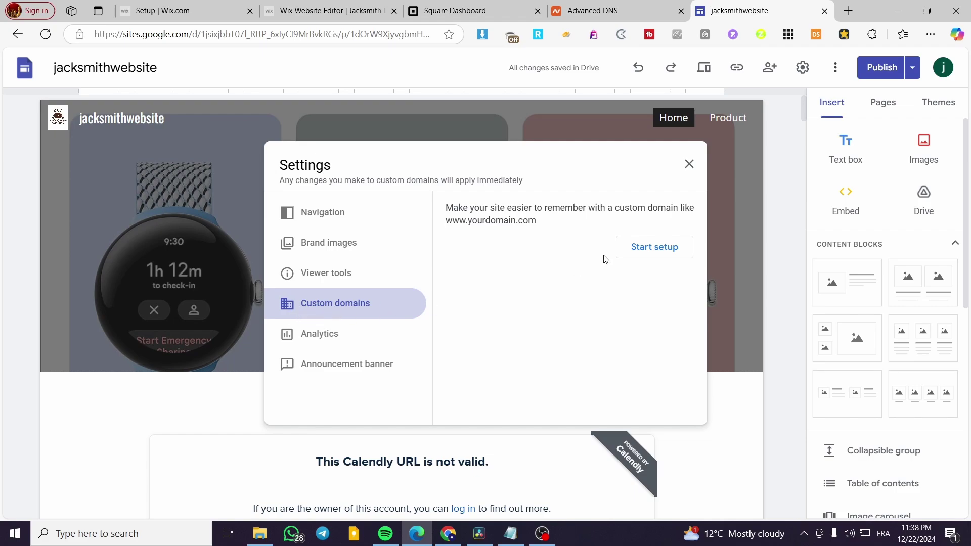
left_click(661, 250)
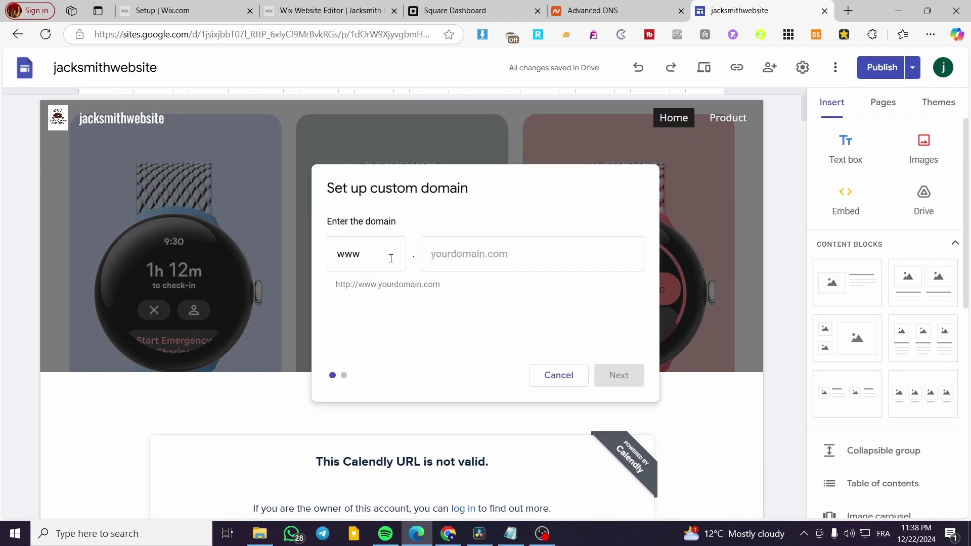
left_click(481, 256)
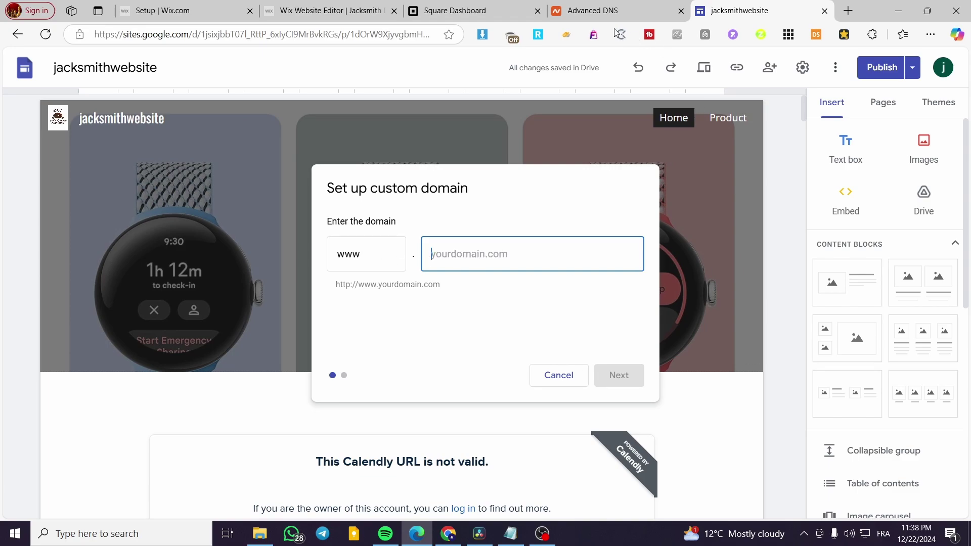
left_click(601, 10)
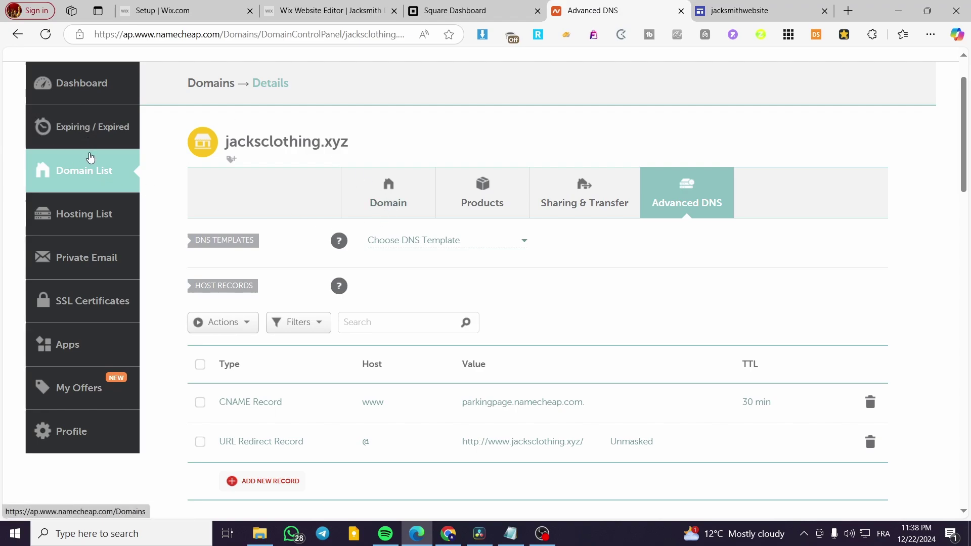
Step: Copy the domain title jacksclothing.xyz from its Namecheap details page
left_click(18, 35)
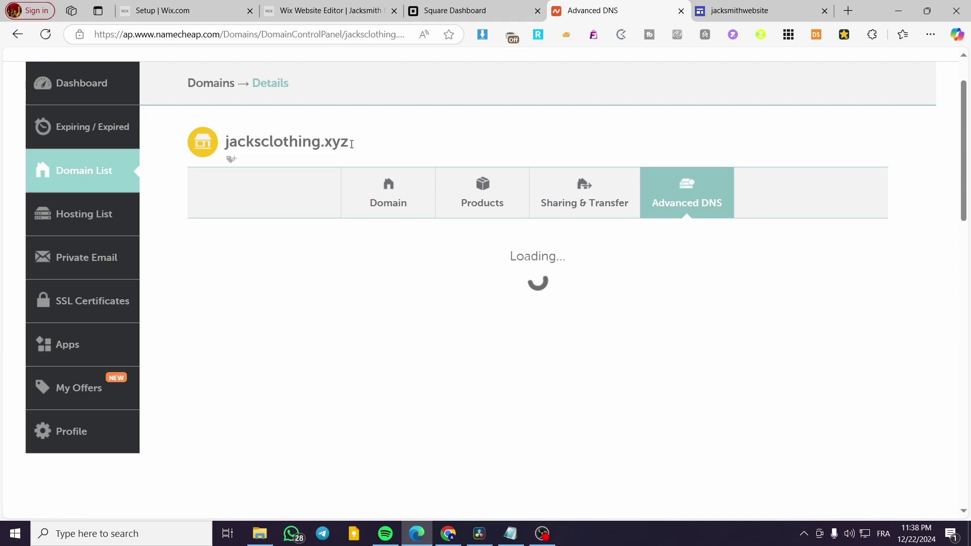
left_click_drag(354, 142, 225, 142)
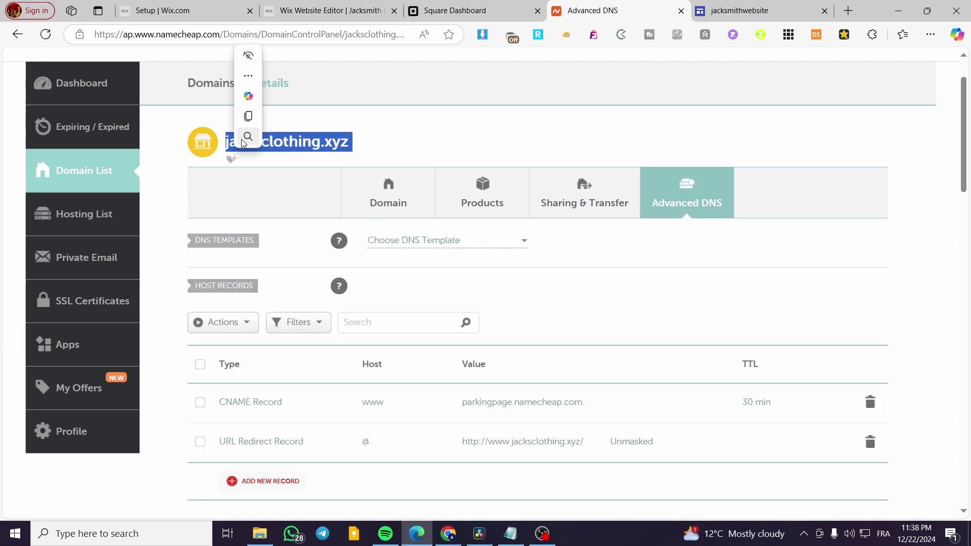
left_click(249, 133)
left_click(705, 10)
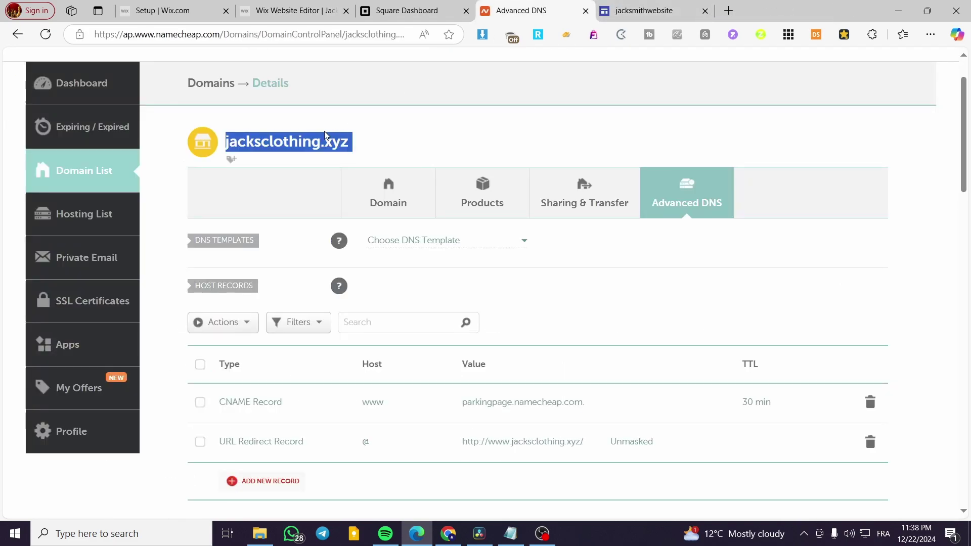
right_click(300, 144)
left_click(324, 151)
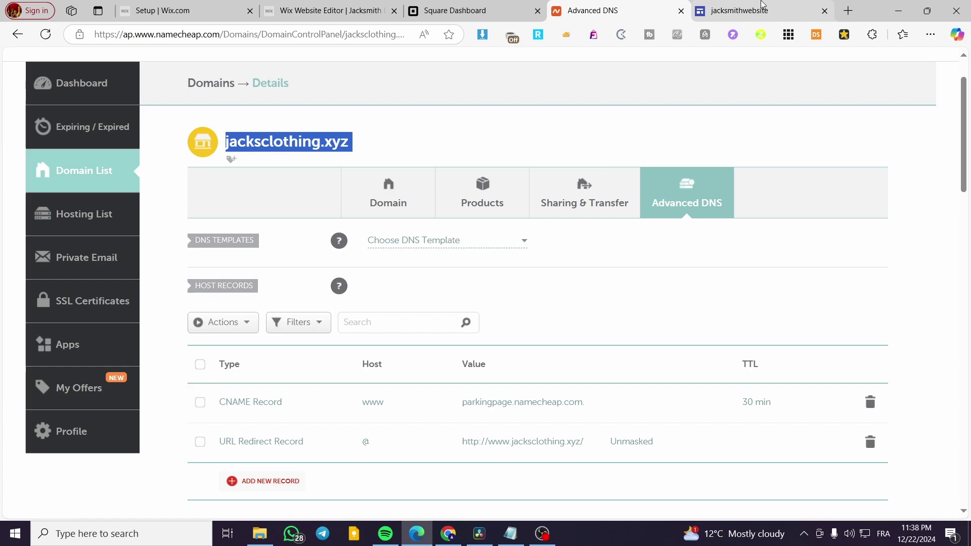
Step: Paste jacksclothing.xyz into the custom domain field, trim the trailing space, and start ownership verification
left_click(768, 7)
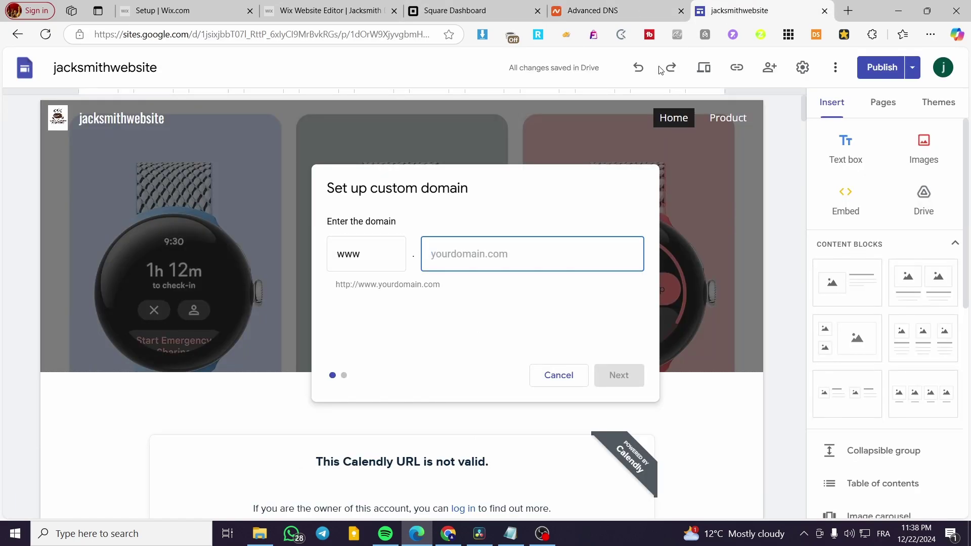
right_click(471, 254)
left_click(512, 350)
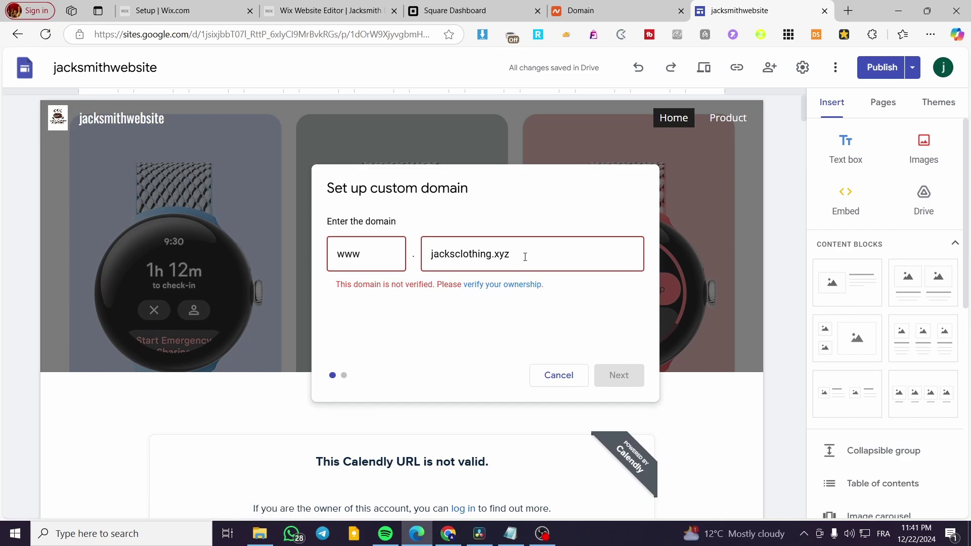
left_click_drag(526, 258, 411, 261)
left_click(445, 257)
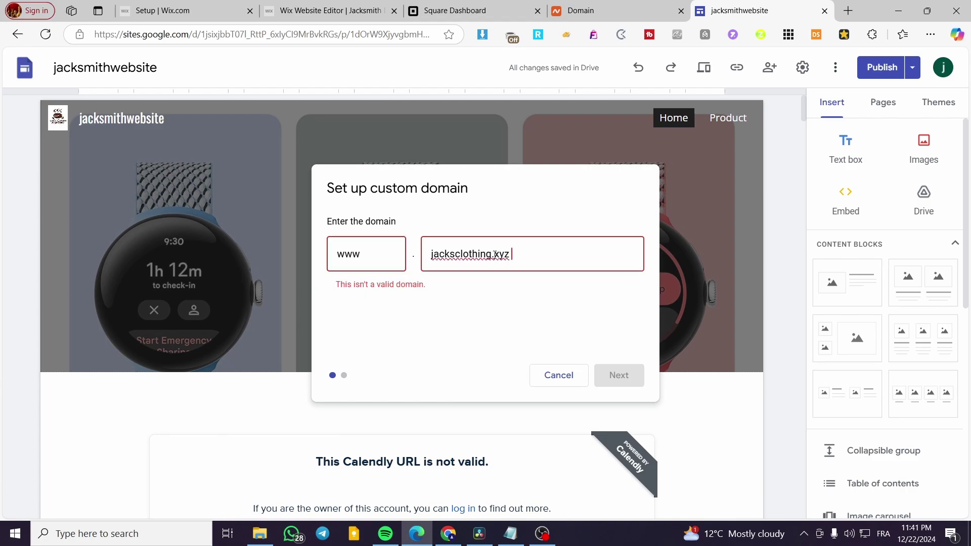
key("BackSpace")
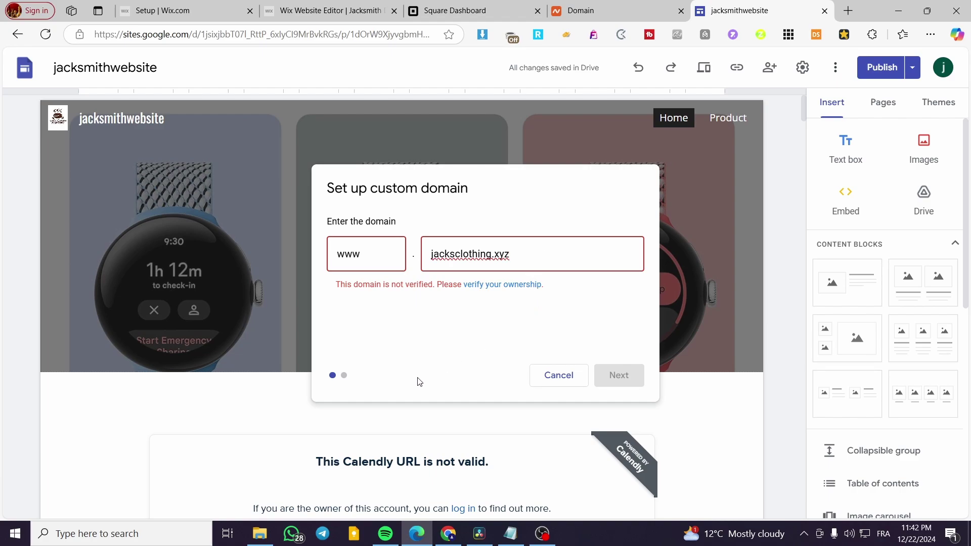
left_click(498, 286)
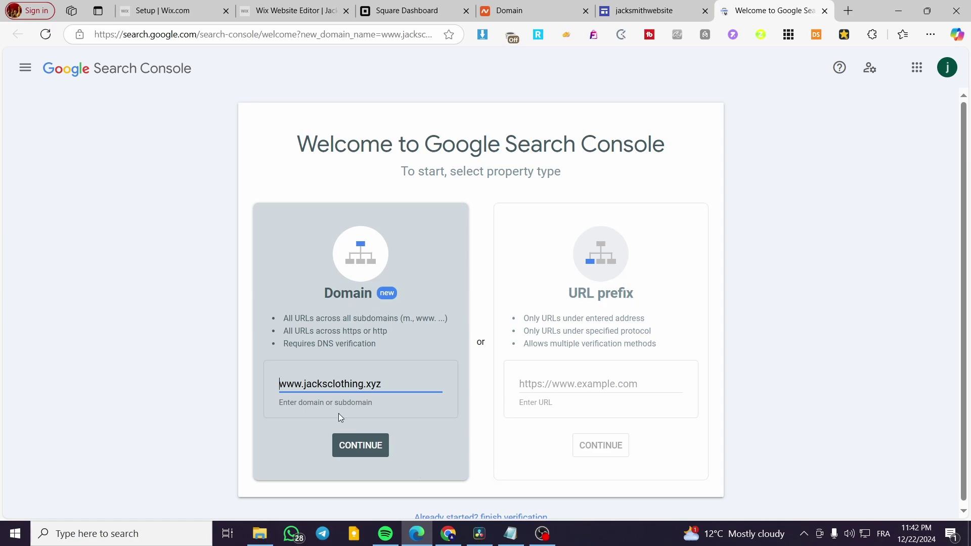
Step: Continue with jacksclothing.xyz as a Domain property and copy its TXT verification record
left_click(359, 447)
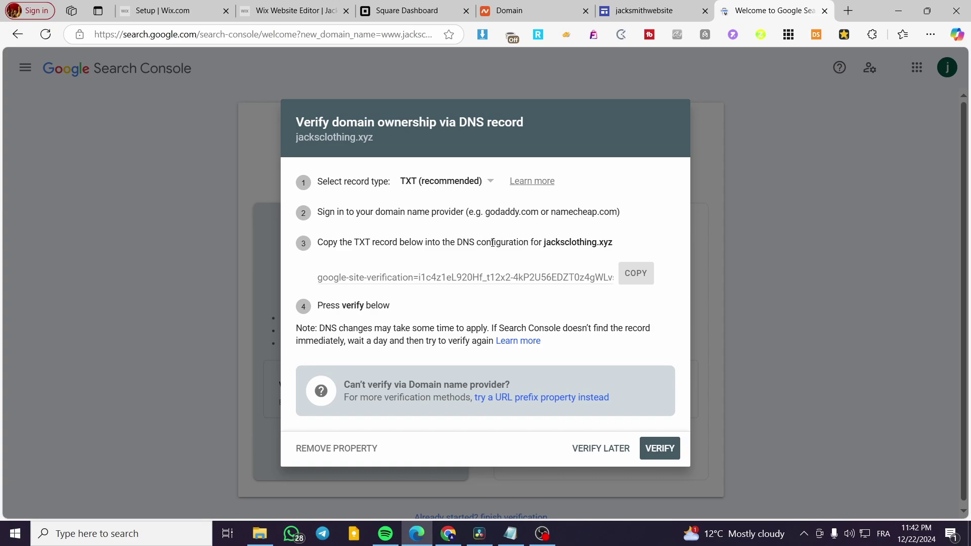
left_click(637, 275)
Step: Return to Namecheap's Advanced DNS page for jacksclothing.xyz and review its host records
left_click(541, 5)
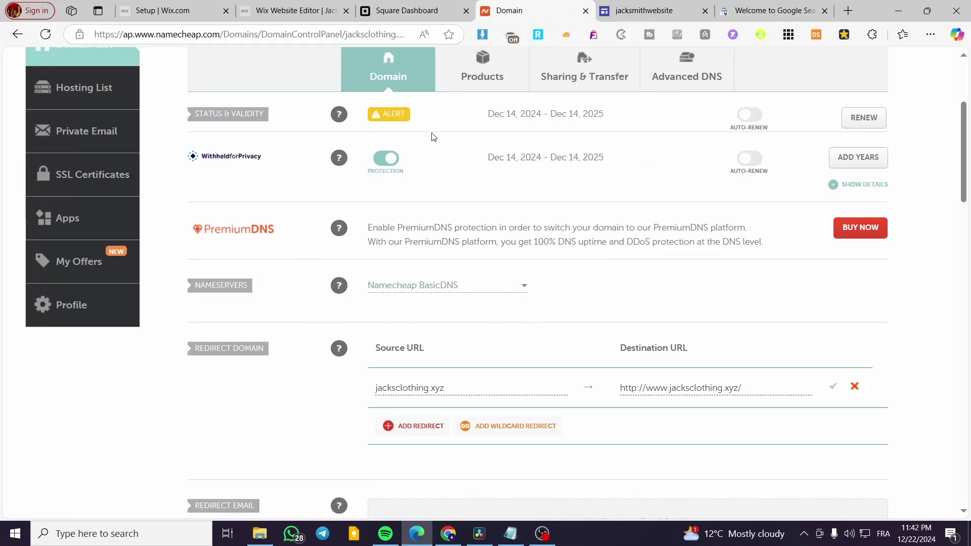
scroll(466, 320, "up", 4)
left_click(667, 261)
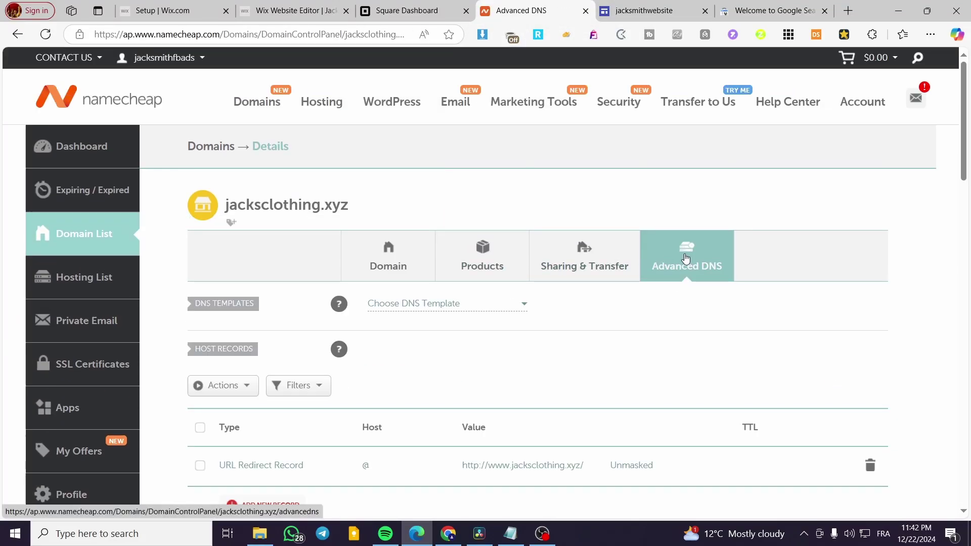
scroll(683, 256, "down", 3)
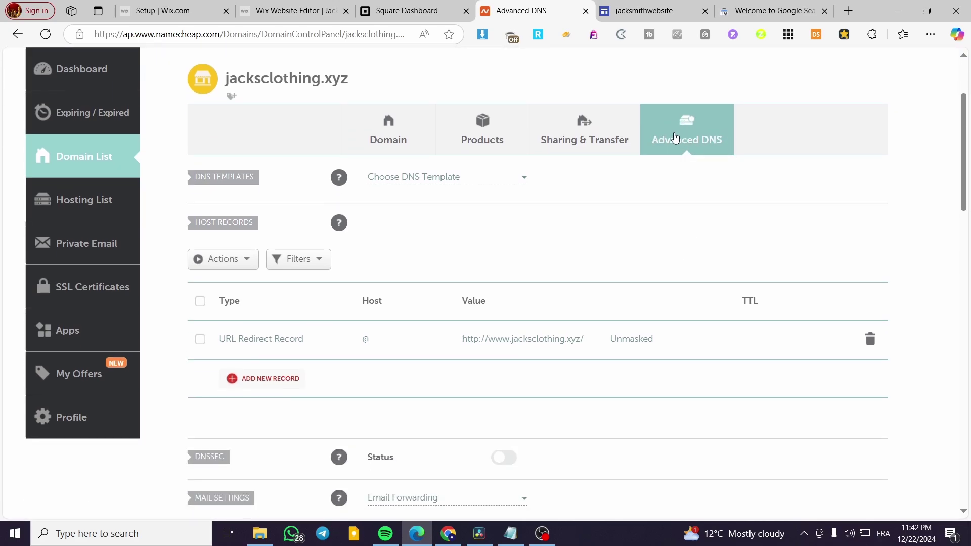
scroll(692, 134, "down", 1)
scroll(632, 144, "down", 5)
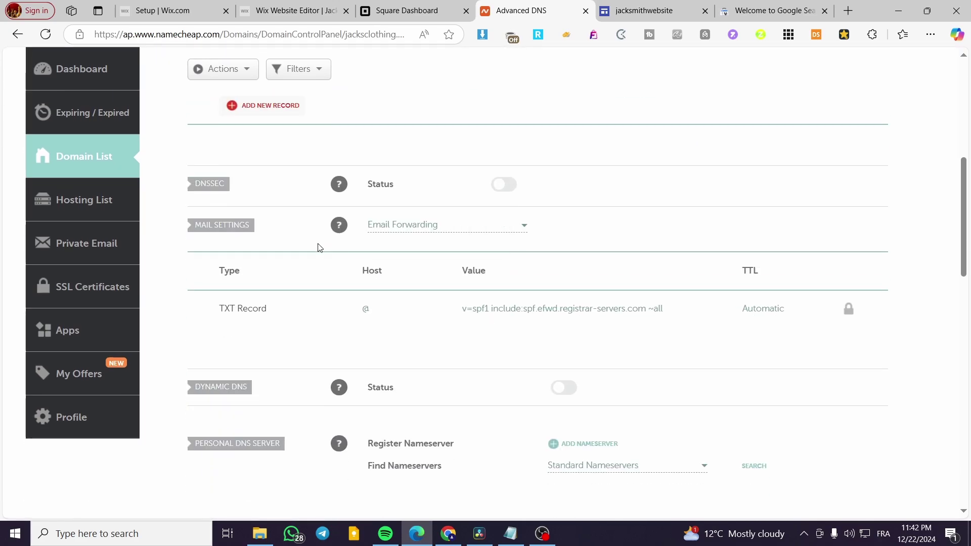
scroll(436, 357, "up", 6)
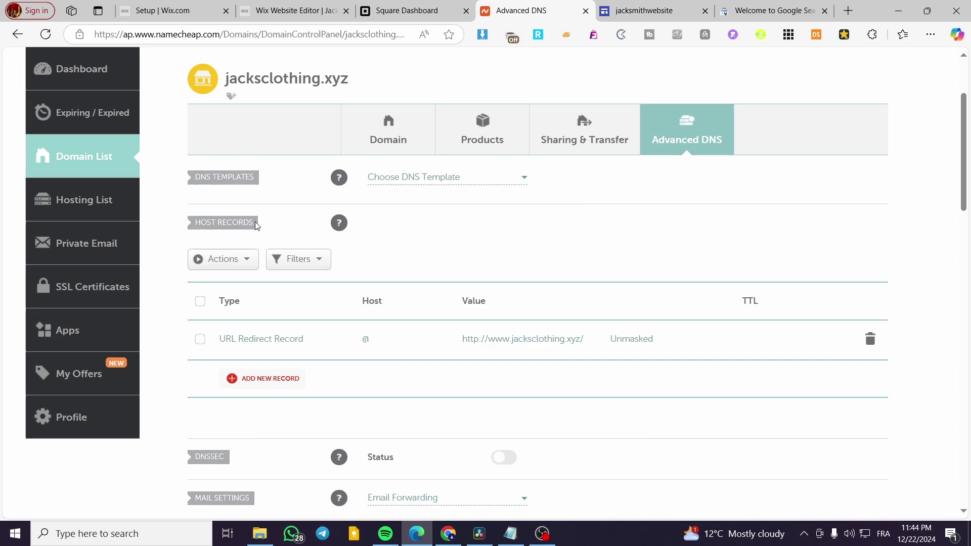
Step: Add a TXT Record on host @ holding the pasted Google verification value and save it
left_click(253, 386)
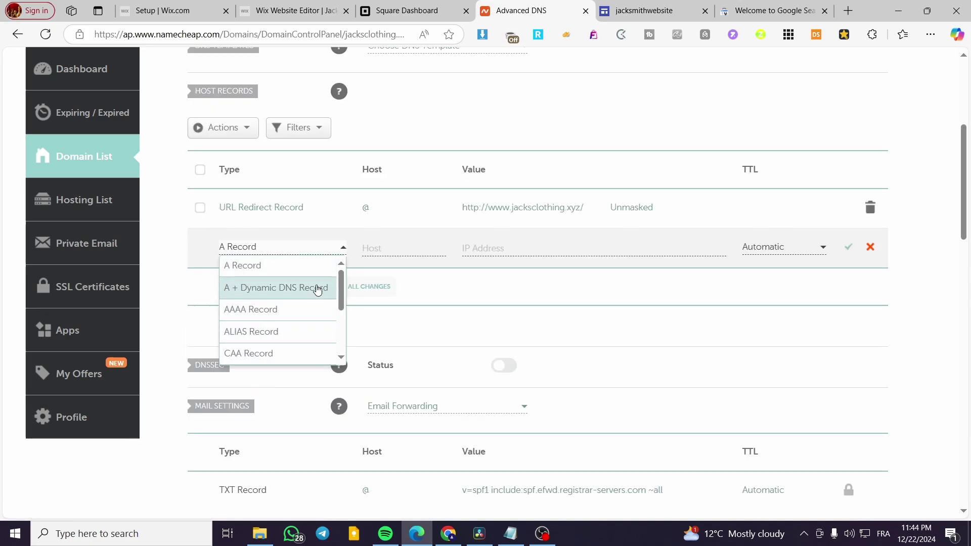
left_click_drag(342, 280, 342, 321)
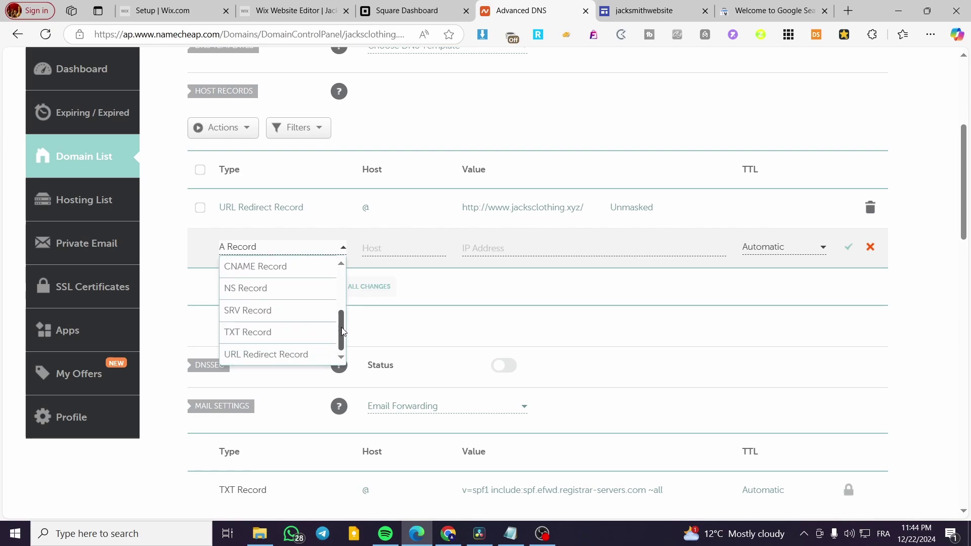
left_click(251, 335)
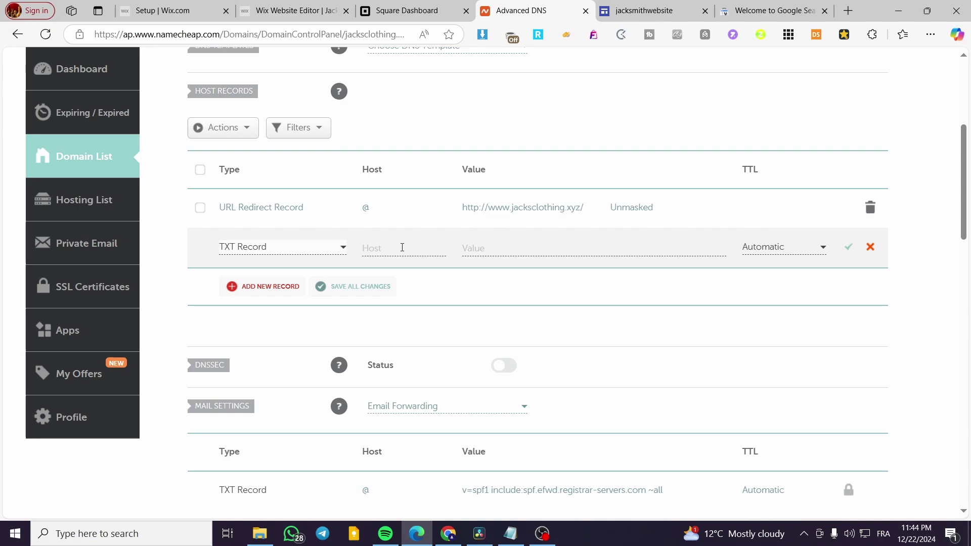
left_click(485, 247)
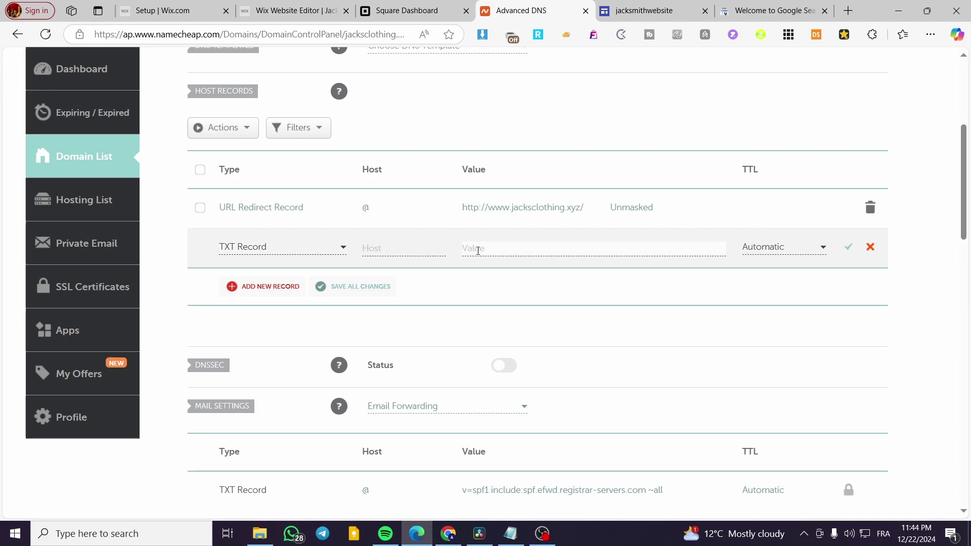
key("ctrl+v")
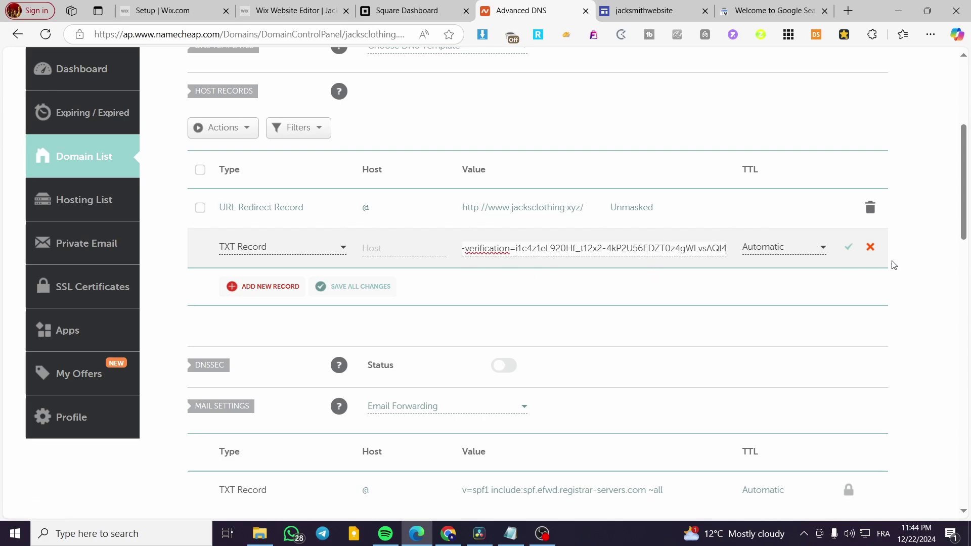
left_click(849, 253)
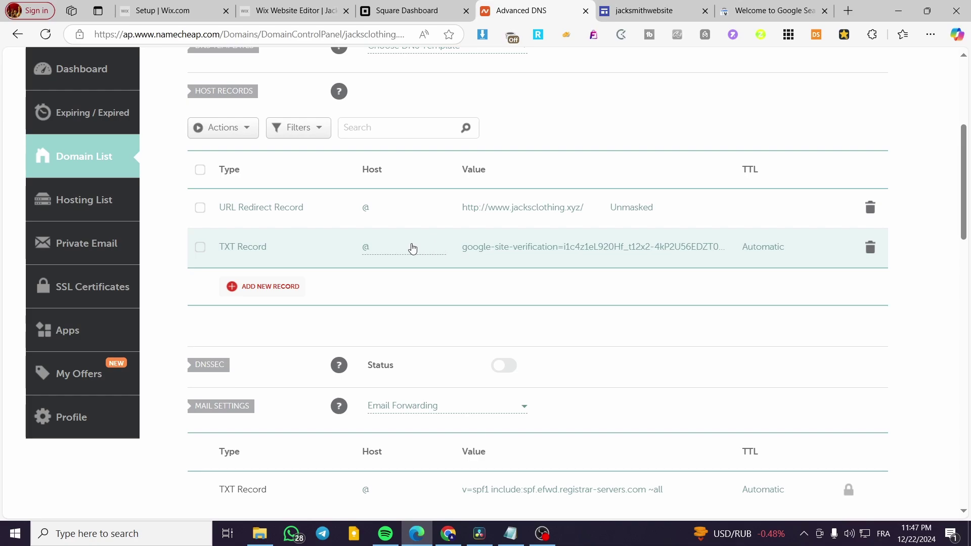
left_click(412, 248)
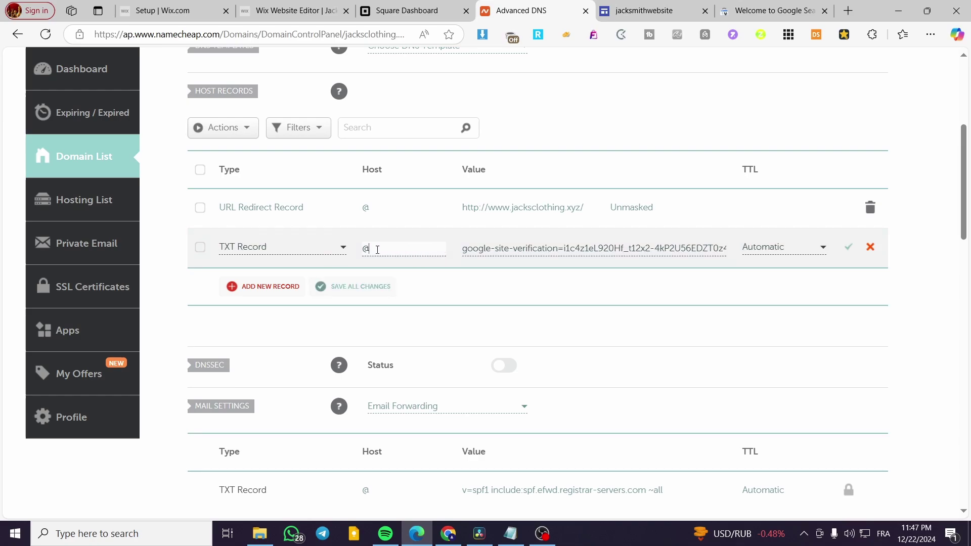
left_click_drag(379, 248, 361, 253)
left_click(368, 250)
left_click(847, 247)
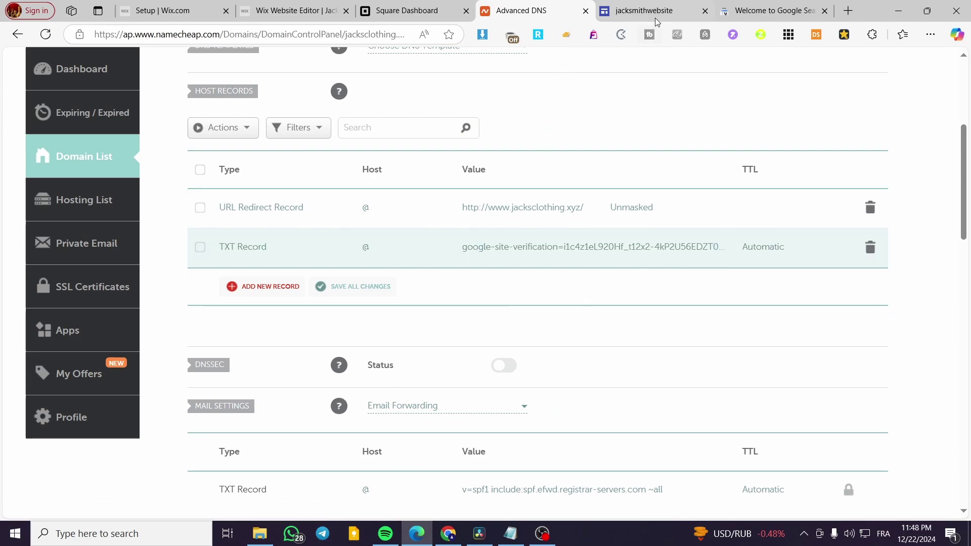
Step: Verify ownership of jacksclothing.xyz in Search Console using the new Namecheap TXT record
left_click(743, 7)
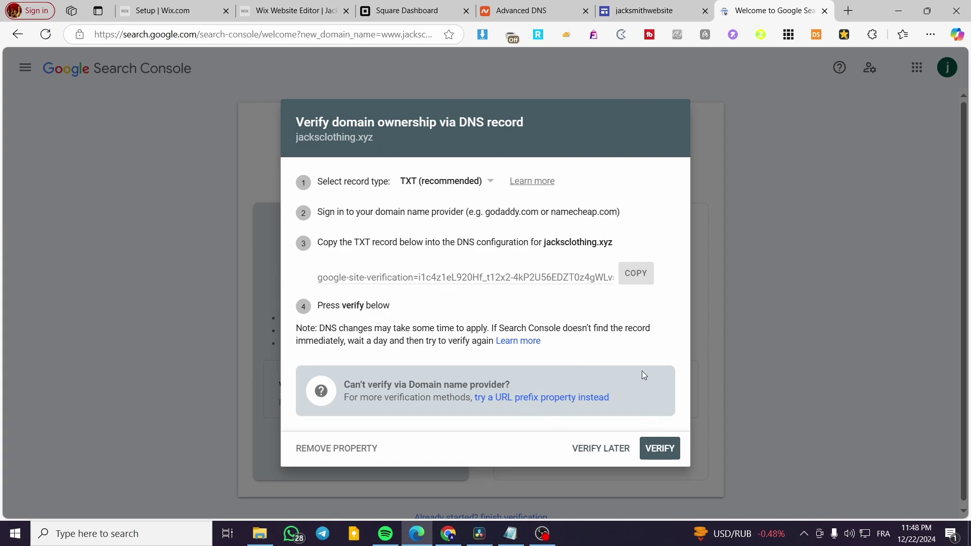
left_click(660, 448)
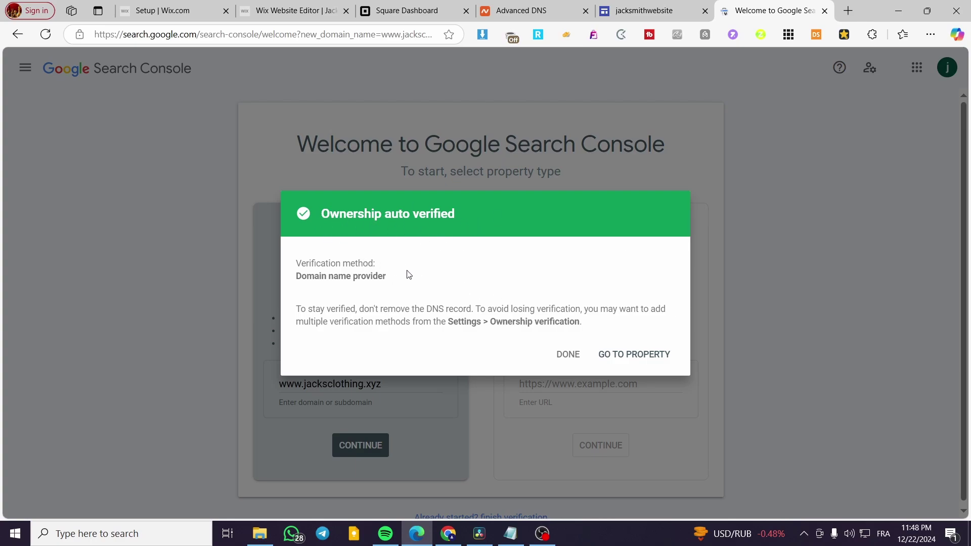
Step: Open the verified property, then cancel the jacksmithwebsite custom domain dialog in Google Sites
left_click(626, 356)
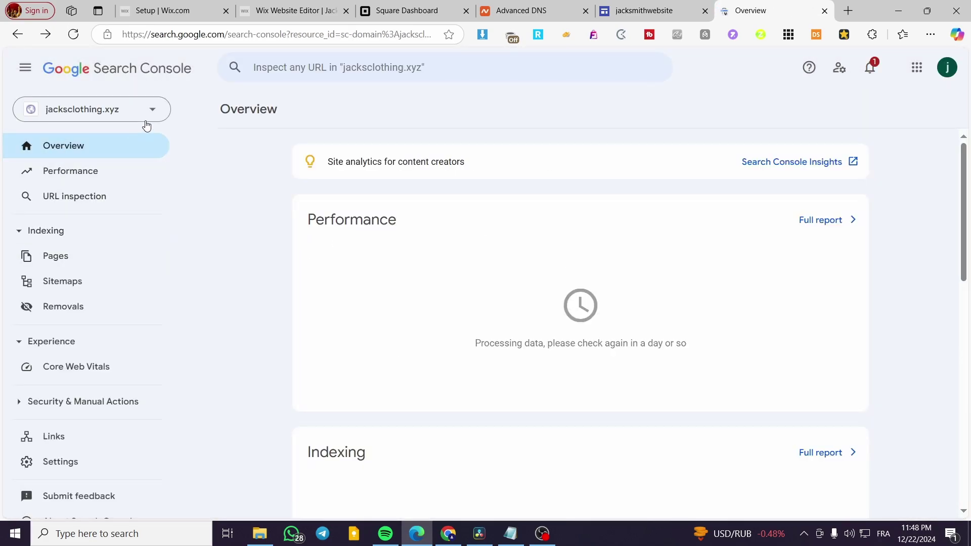
left_click(679, 4)
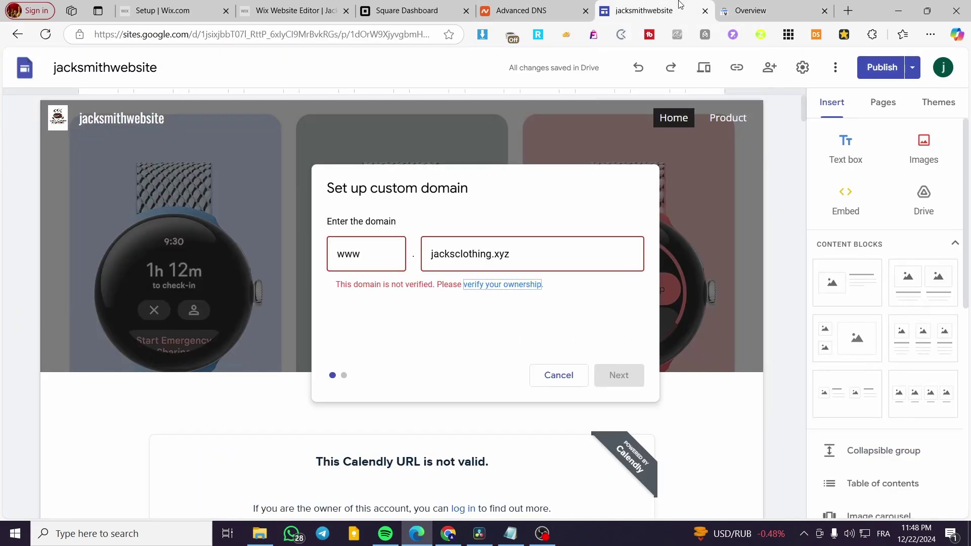
left_click(570, 385)
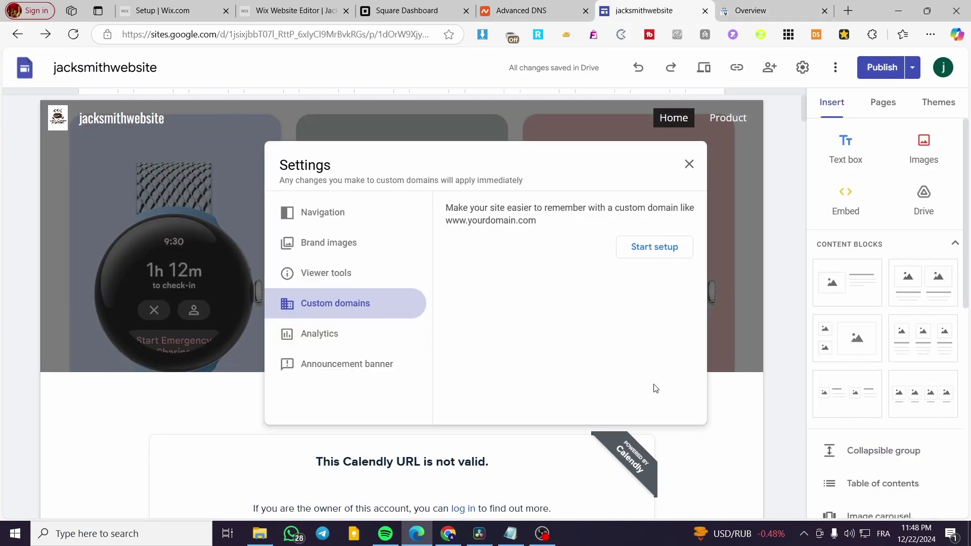